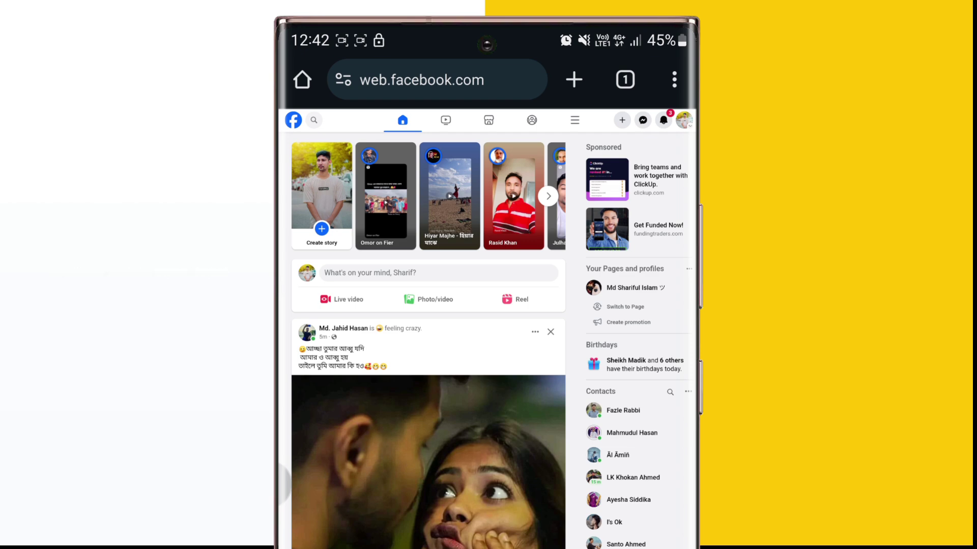
Go to Settings & privacy from the profile avatar's account menu
click(684, 120)
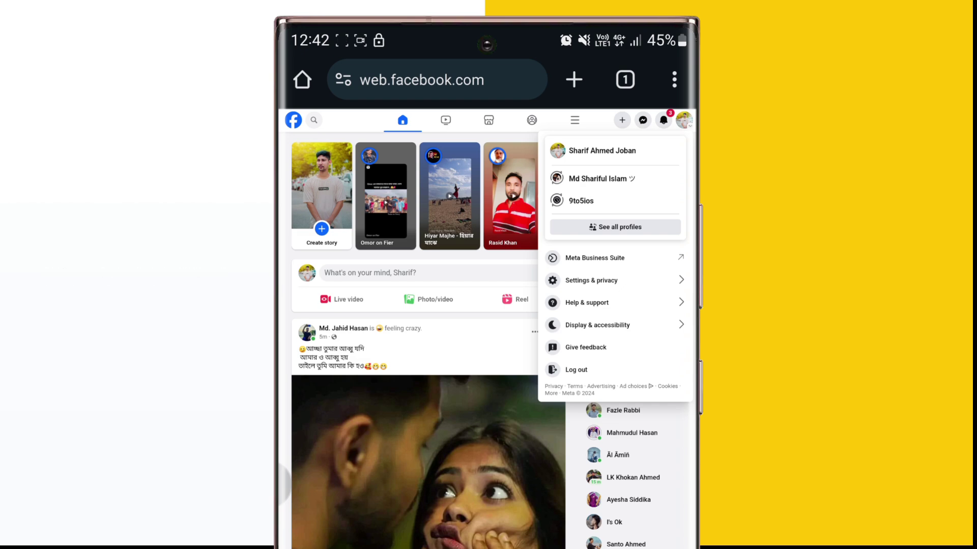
click(591, 280)
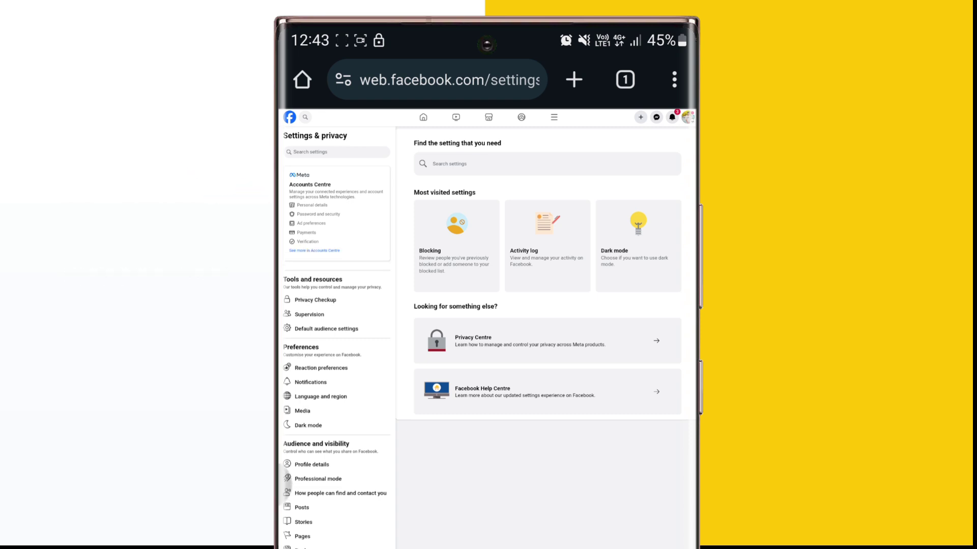
Open the Contact info list under Accounts Centre's Personal details
click(314, 250)
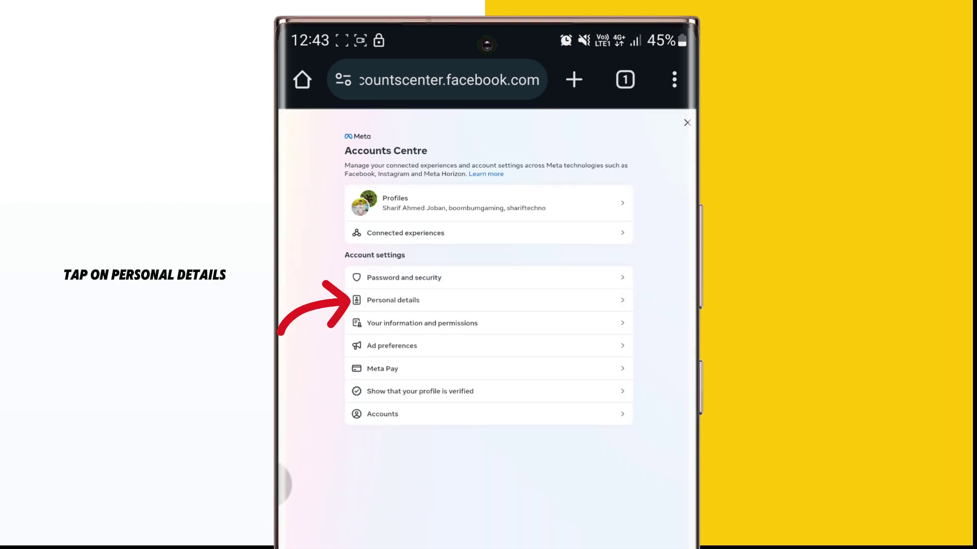
click(393, 299)
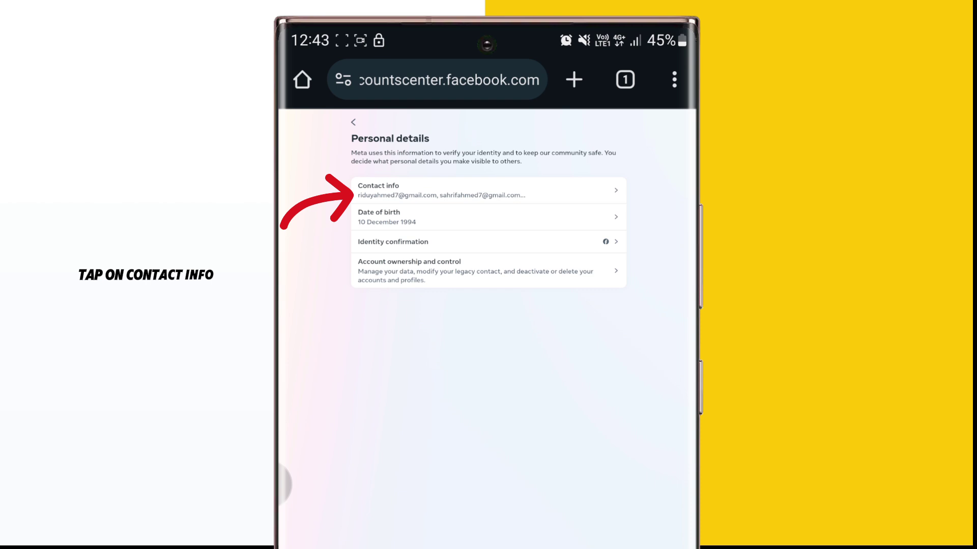
click(473, 190)
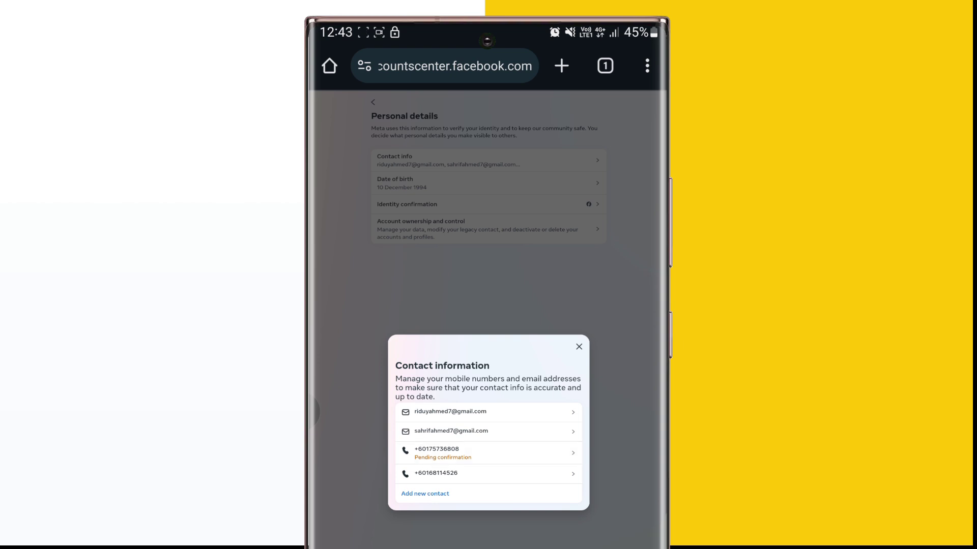
Delete the unconfirmed phone number and confirm the deletion
click(488, 453)
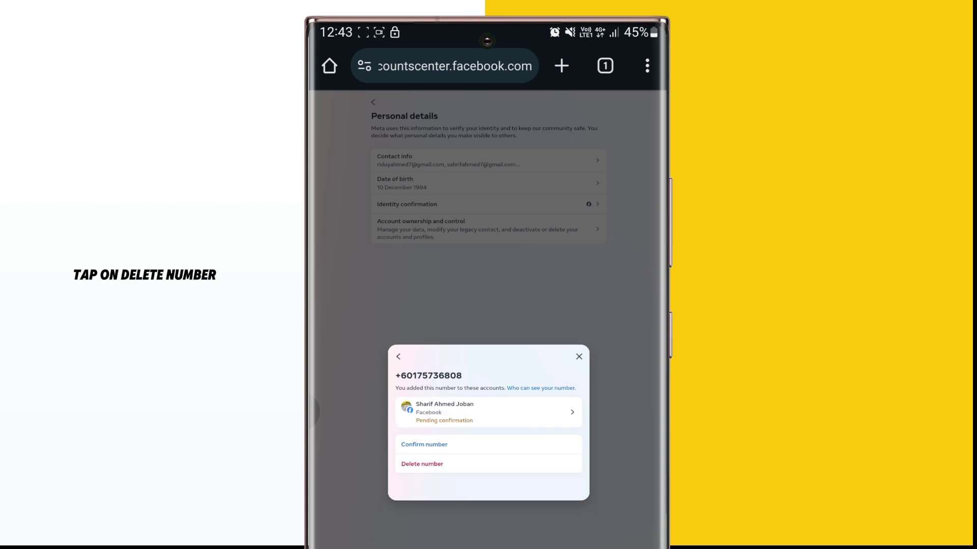
click(421, 464)
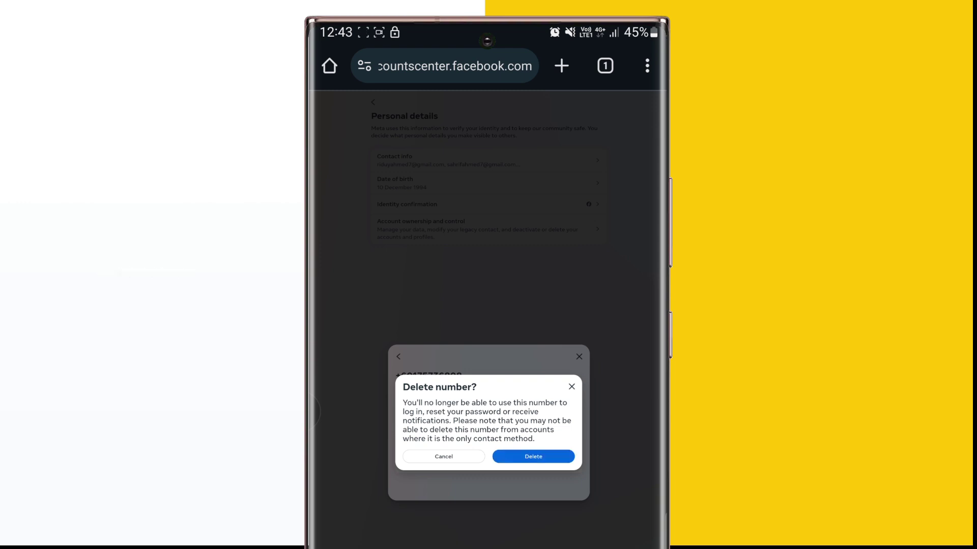
click(534, 456)
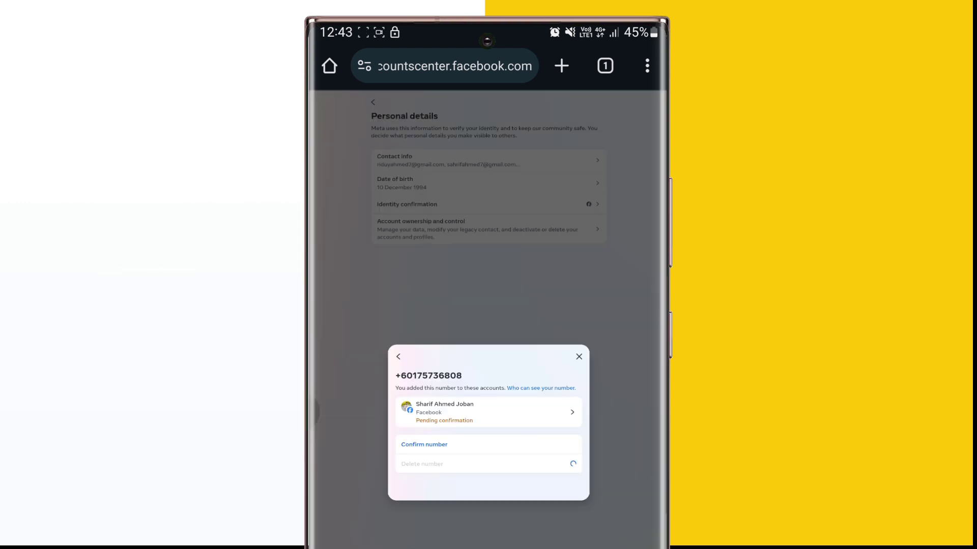